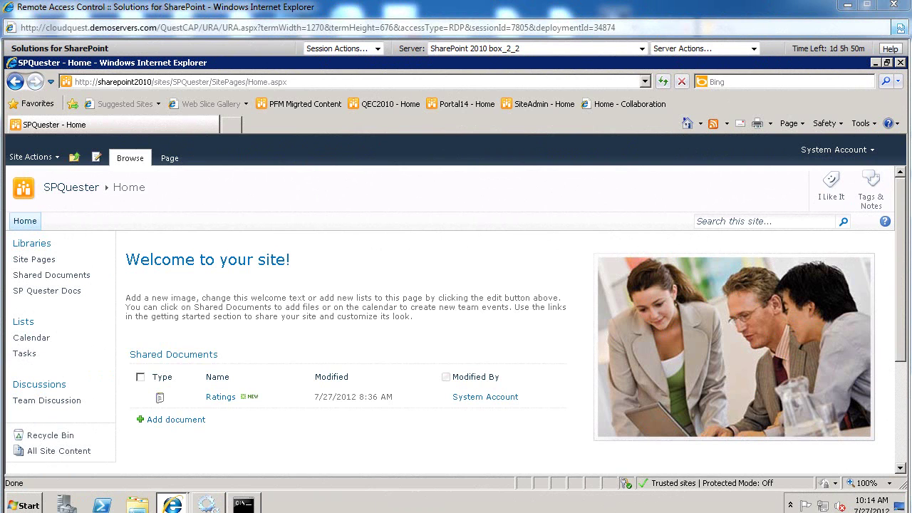
- Turn on item rating in SP Quester Docs settings, then review the new Rating and Number of Ratings columns
{"action": "left_click", "coordinate": [50, 291]}
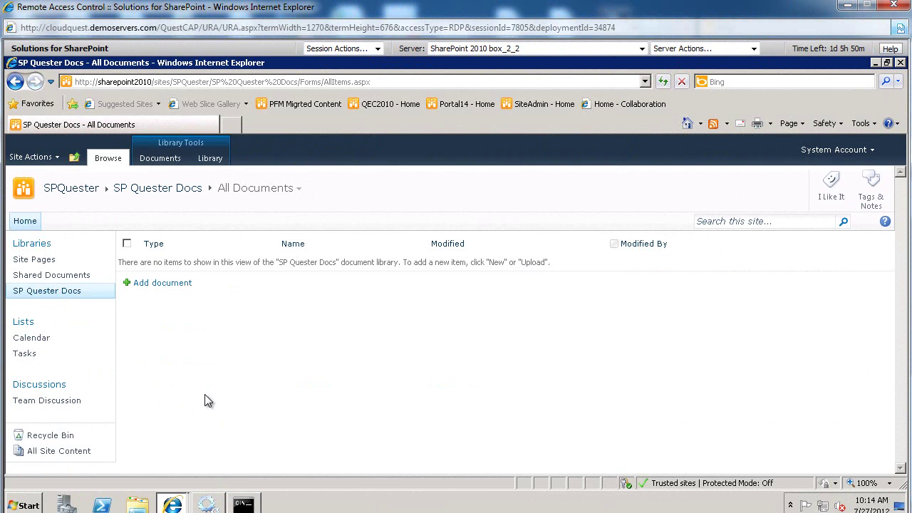
{"action": "left_click", "coordinate": [210, 158]}
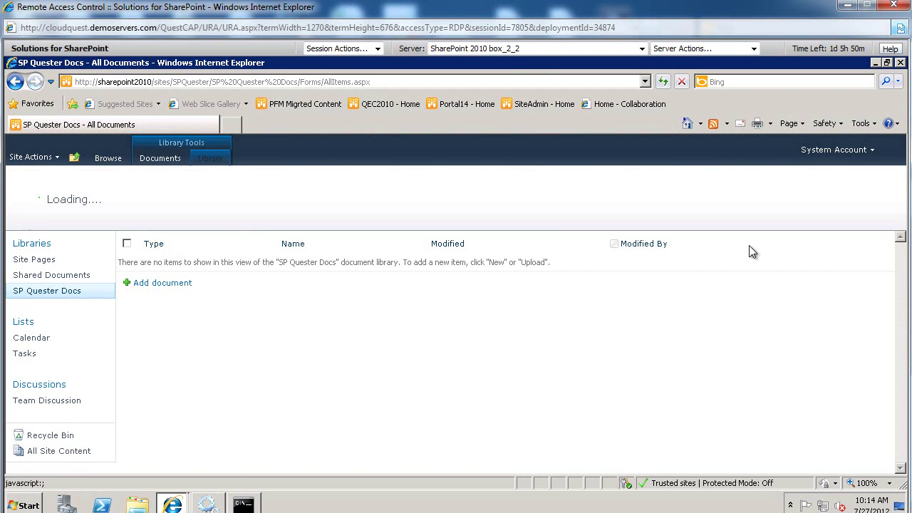
{"action": "left_click", "coordinate": [768, 196]}
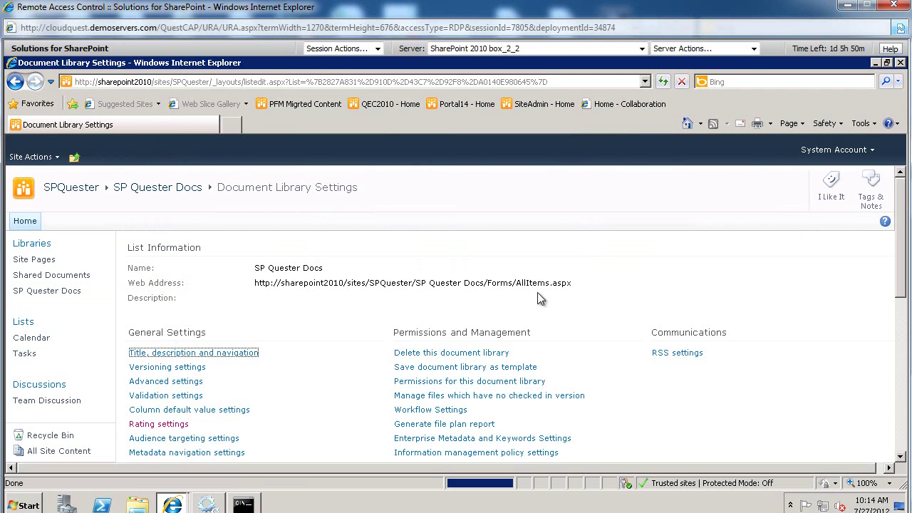
{"action": "scroll", "coordinate": [191, 425], "scroll_direction": "down", "scroll_amount": 3}
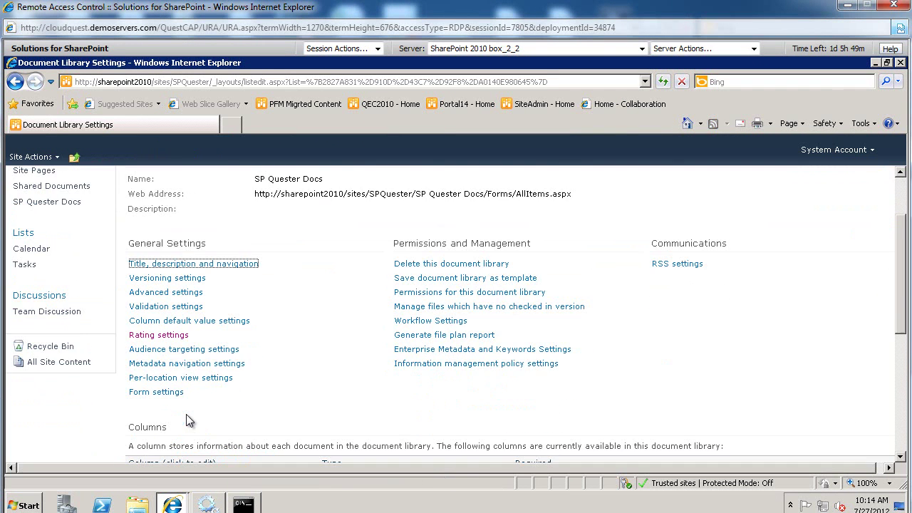
{"action": "left_click", "coordinate": [166, 335]}
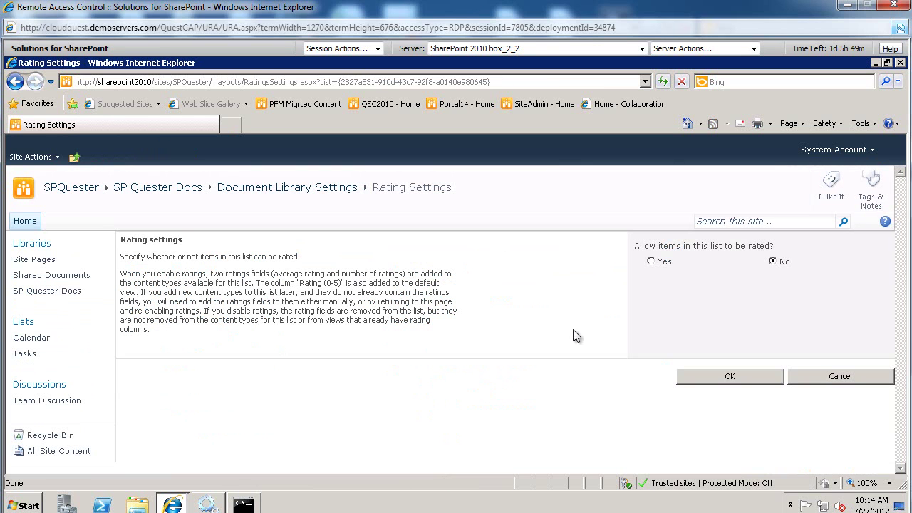
{"action": "left_click", "coordinate": [652, 261]}
{"action": "left_click", "coordinate": [745, 378]}
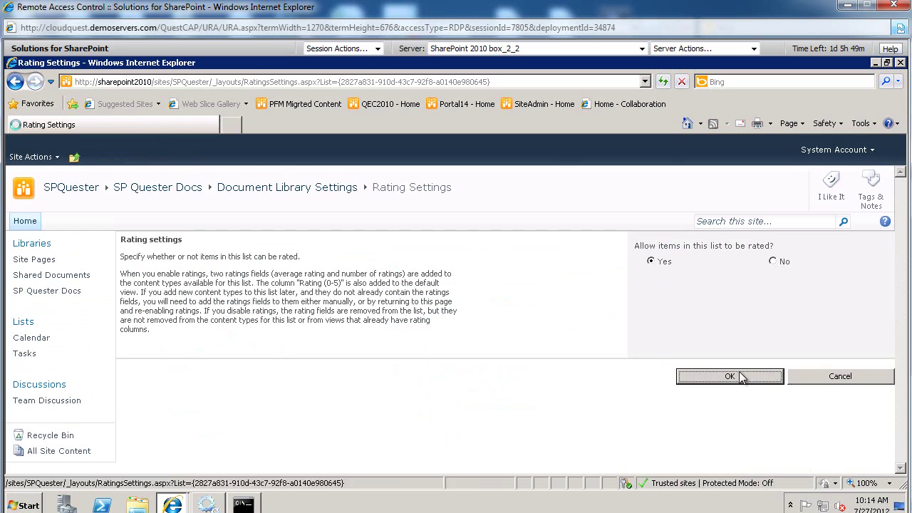
{"action": "scroll", "coordinate": [413, 379], "scroll_direction": "down", "scroll_amount": 1}
{"action": "scroll", "coordinate": [410, 380], "scroll_direction": "down", "scroll_amount": 2}
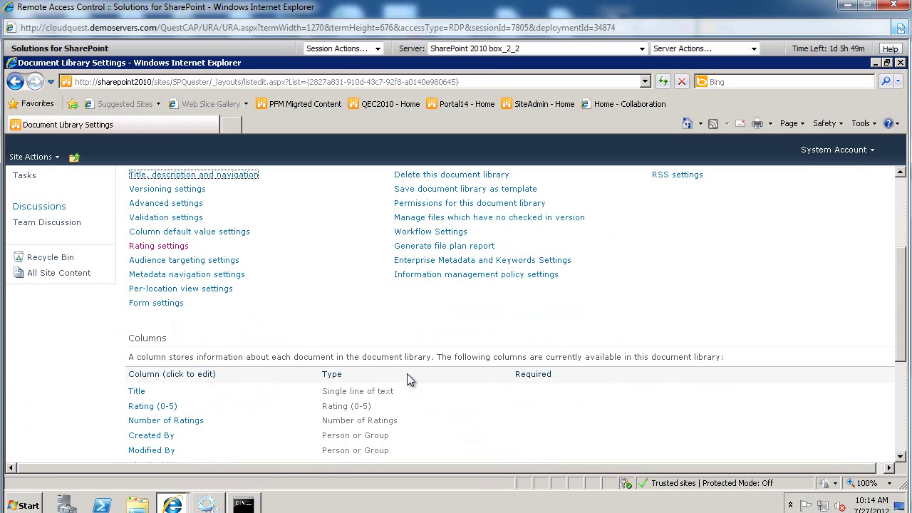
{"action": "scroll", "coordinate": [407, 374], "scroll_direction": "down", "scroll_amount": 2}
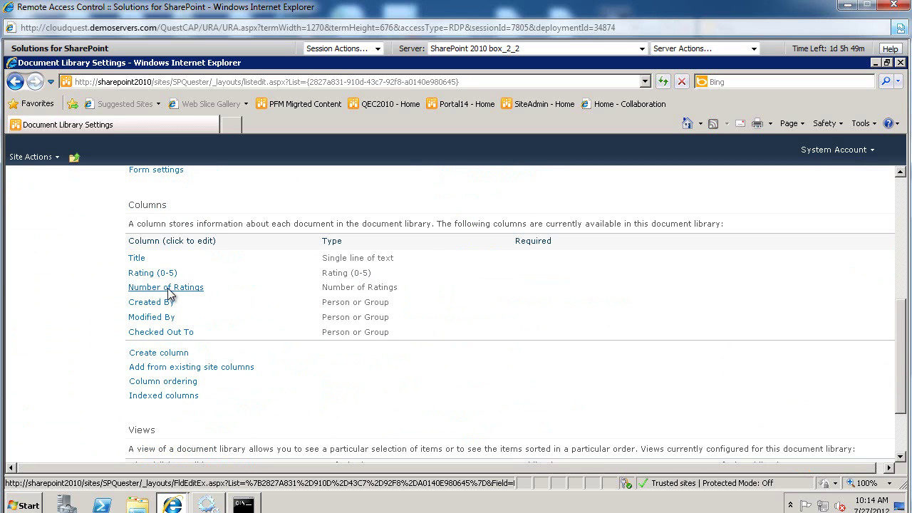
{"action": "scroll", "coordinate": [171, 292], "scroll_direction": "up", "scroll_amount": 6}
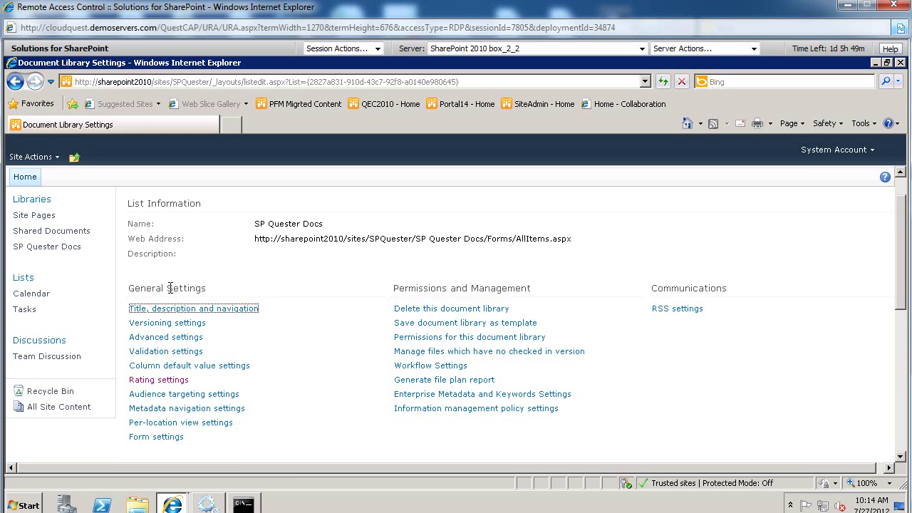
- Add the Number of Ratings column to the SP Quester Docs All Documents view
{"action": "left_click", "coordinate": [166, 191]}
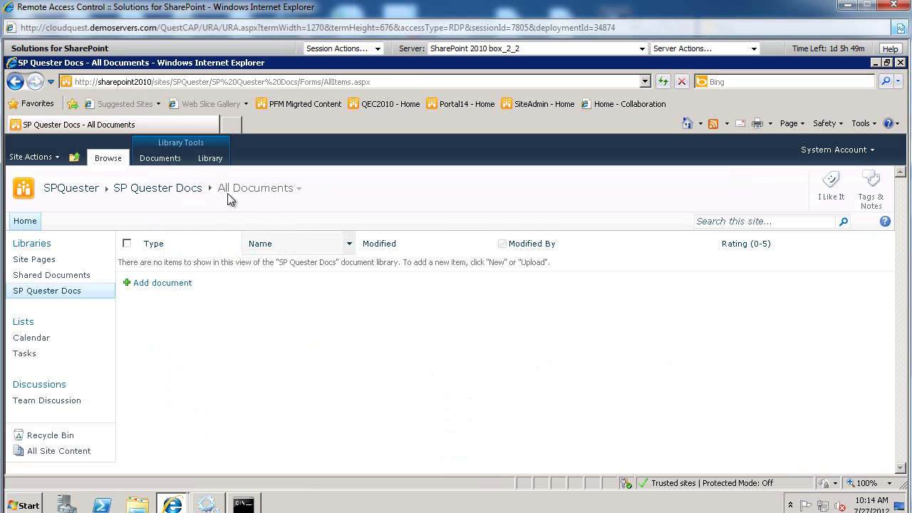
{"action": "left_click", "coordinate": [212, 160]}
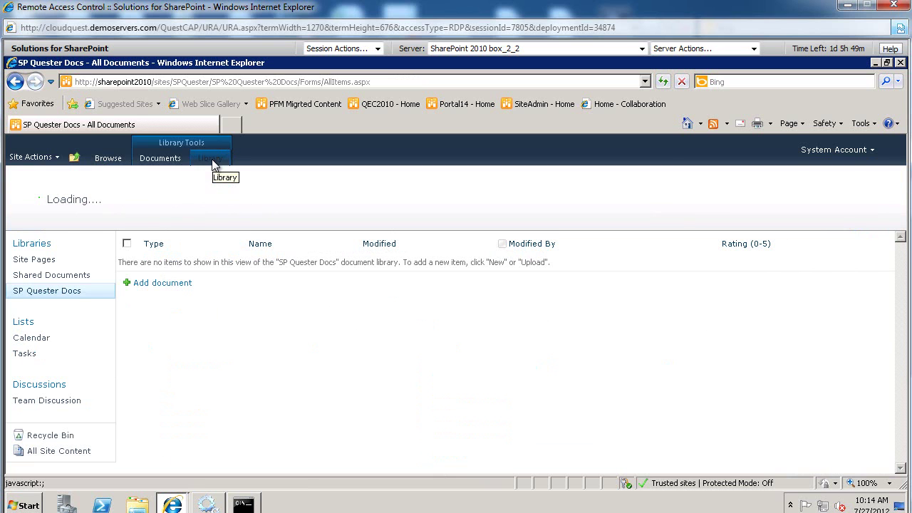
{"action": "left_click", "coordinate": [214, 175]}
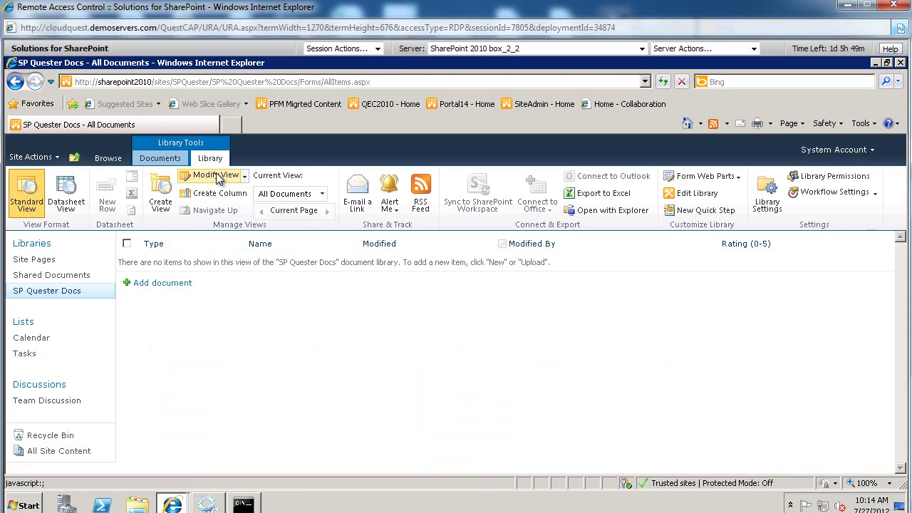
{"action": "scroll", "coordinate": [501, 355], "scroll_direction": "down", "scroll_amount": 5}
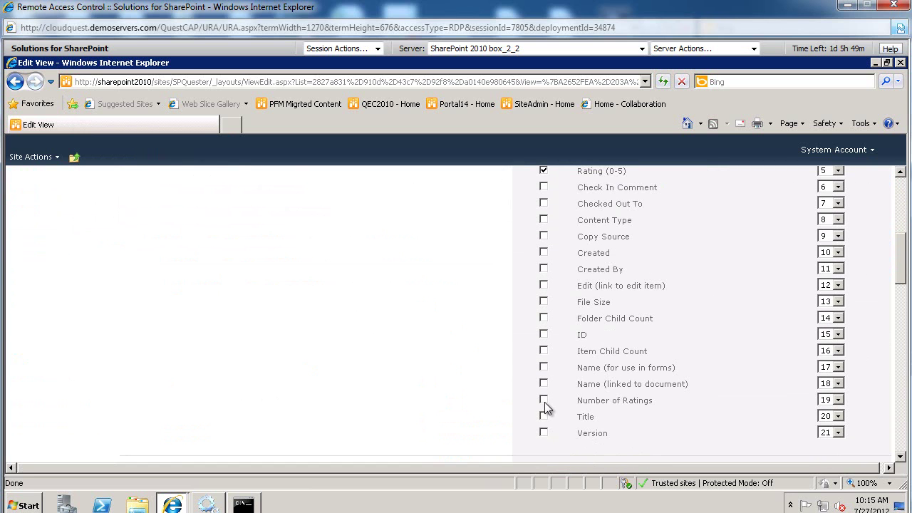
{"action": "scroll", "coordinate": [544, 402], "scroll_direction": "down", "scroll_amount": 15}
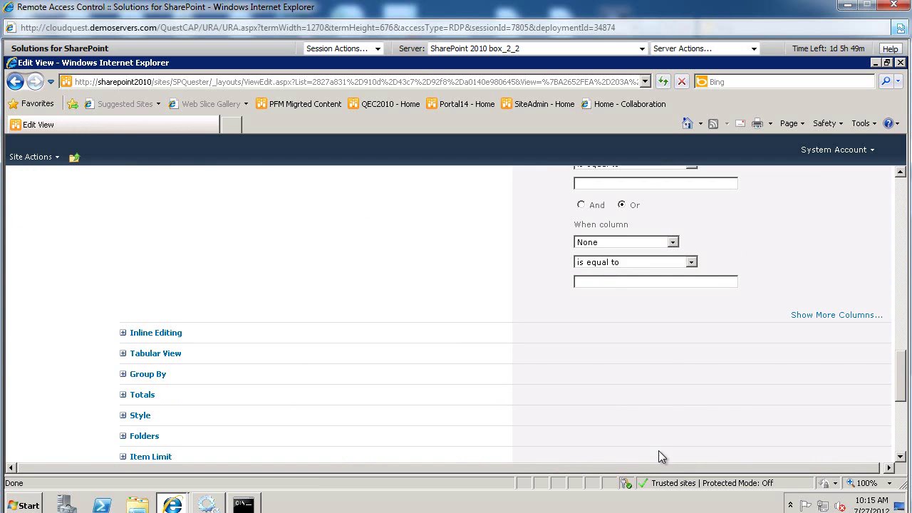
{"action": "left_click", "coordinate": [726, 406]}
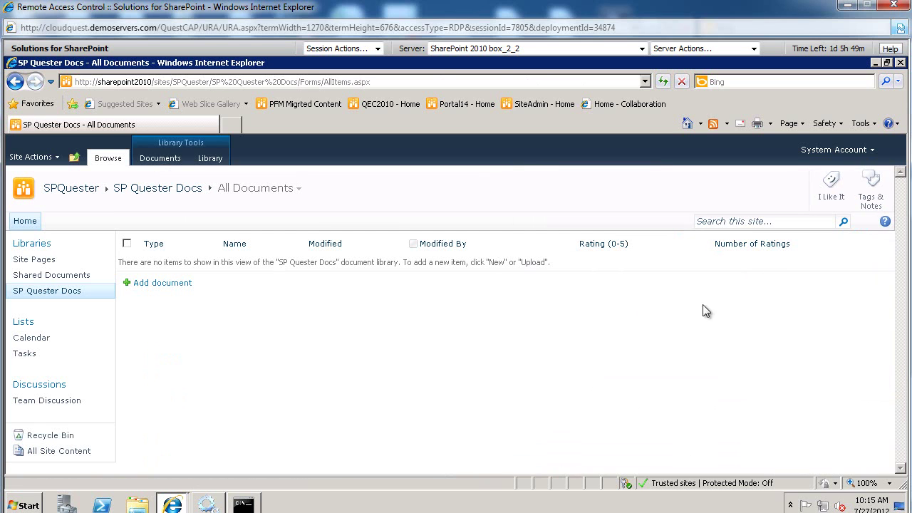
- Rename the Ratings file to 'SP Quester Rating' and upload it to the library
{"action": "left_click", "coordinate": [175, 285]}
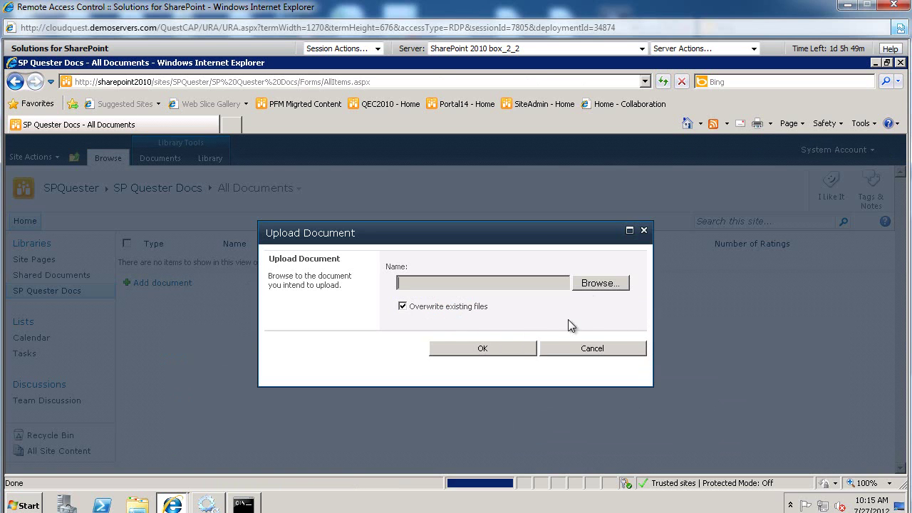
{"action": "left_click", "coordinate": [600, 283]}
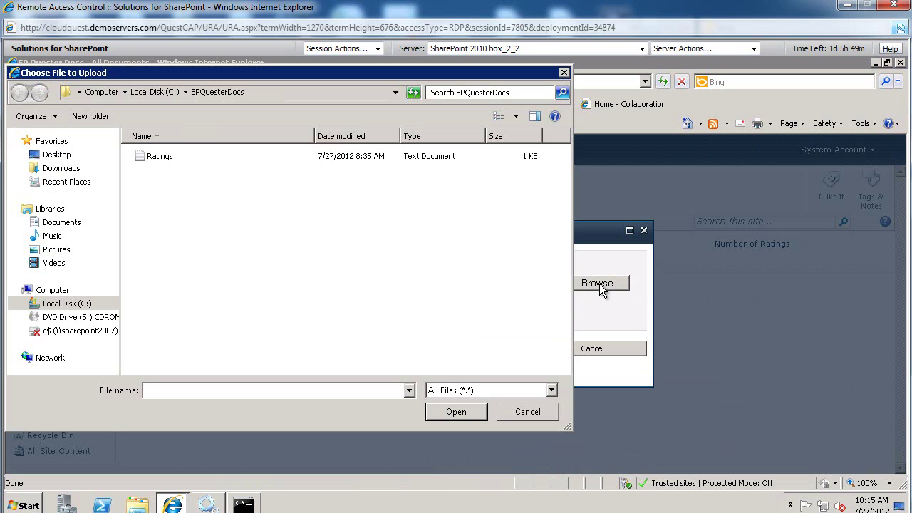
{"action": "right_click", "coordinate": [161, 158]}
{"action": "left_click", "coordinate": [214, 324]}
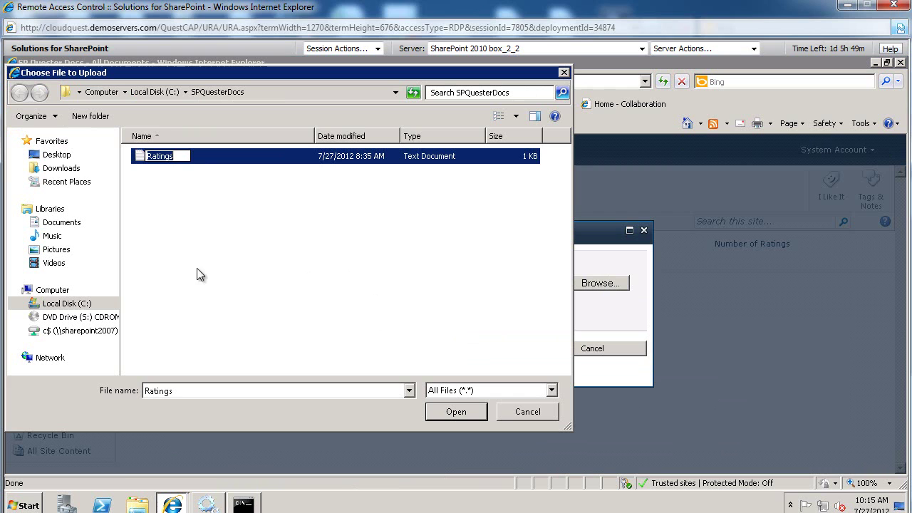
{"action": "type", "text": "SP Quester"}
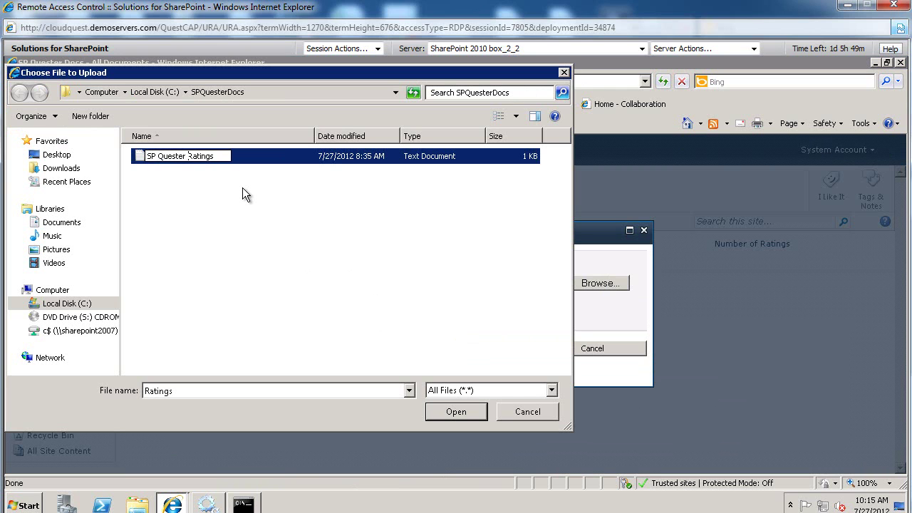
{"action": "key", "text": "End"}
{"action": "key", "text": "BackSpace"}
{"action": "key", "text": "Return"}
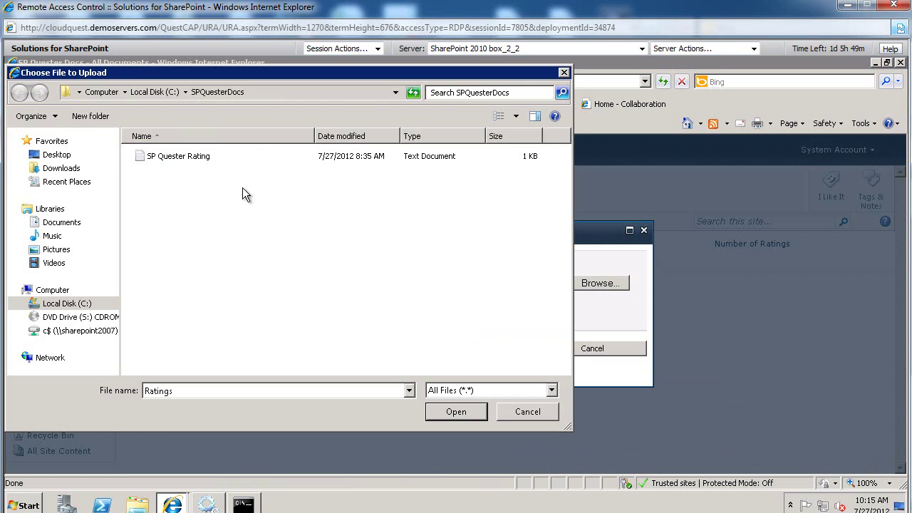
{"action": "double_click", "coordinate": [190, 157]}
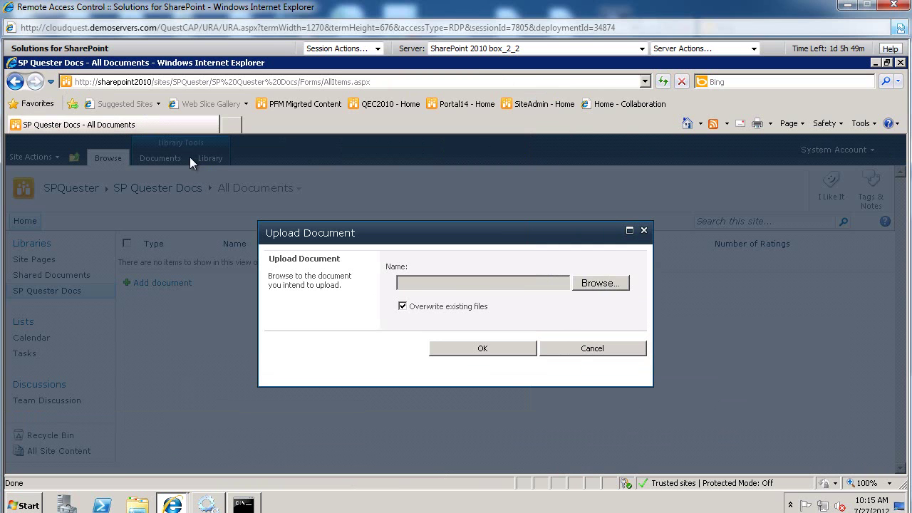
{"action": "left_click", "coordinate": [501, 349]}
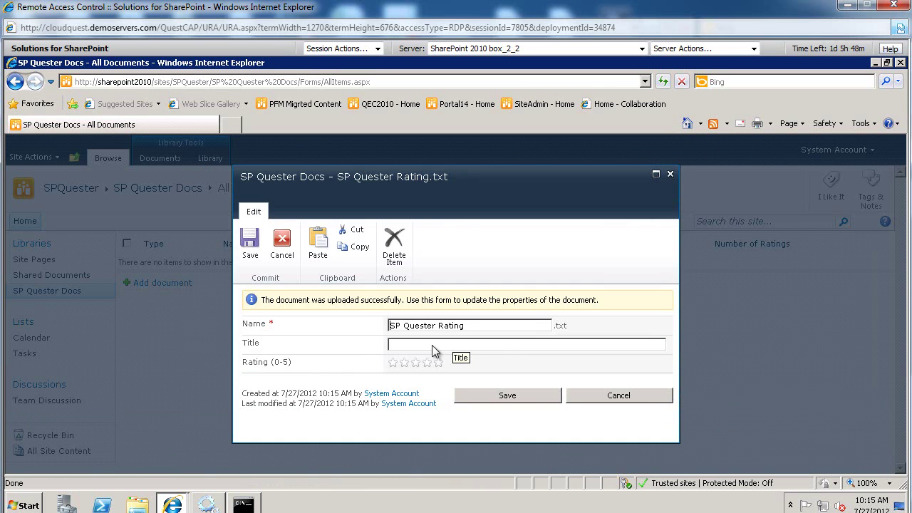
- Title the document 'SP Quester Rating', give it five stars, and save its properties
{"action": "left_click", "coordinate": [434, 345]}
{"action": "type", "text": "SP Quester Rating"}
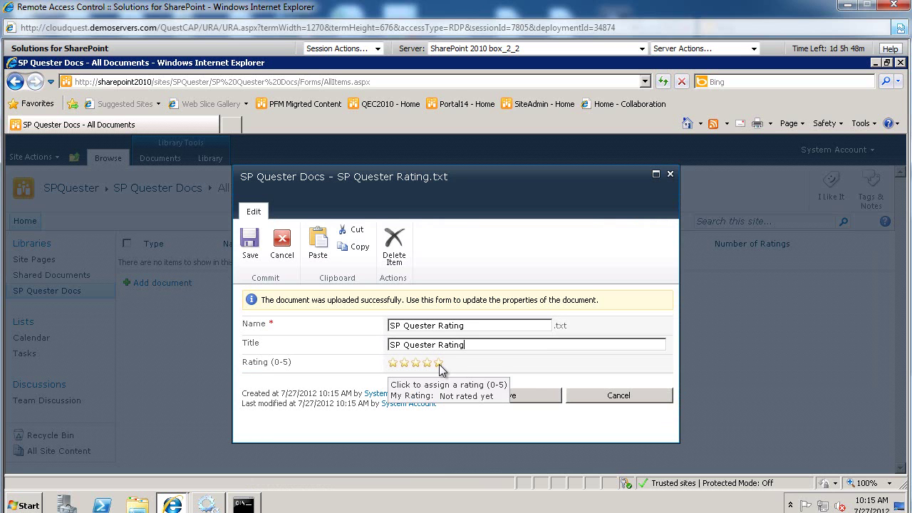
{"action": "left_click", "coordinate": [440, 367]}
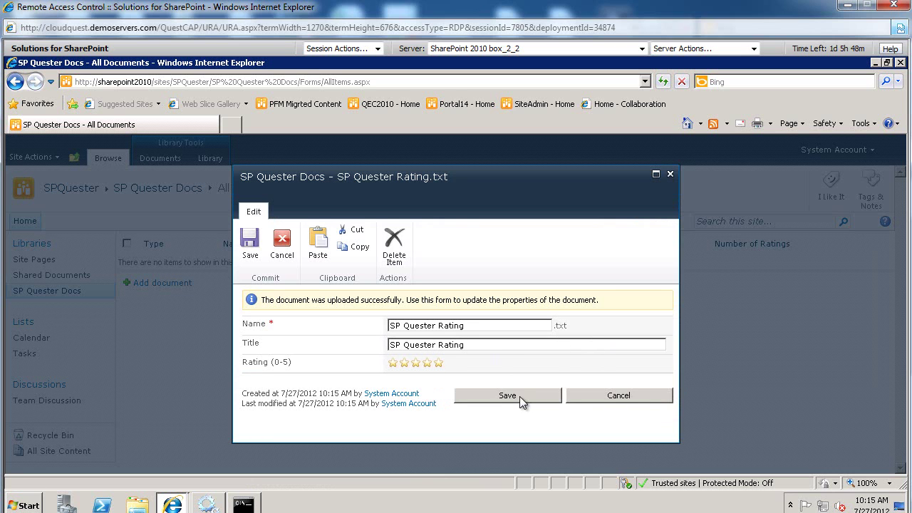
{"action": "left_click", "coordinate": [520, 396]}
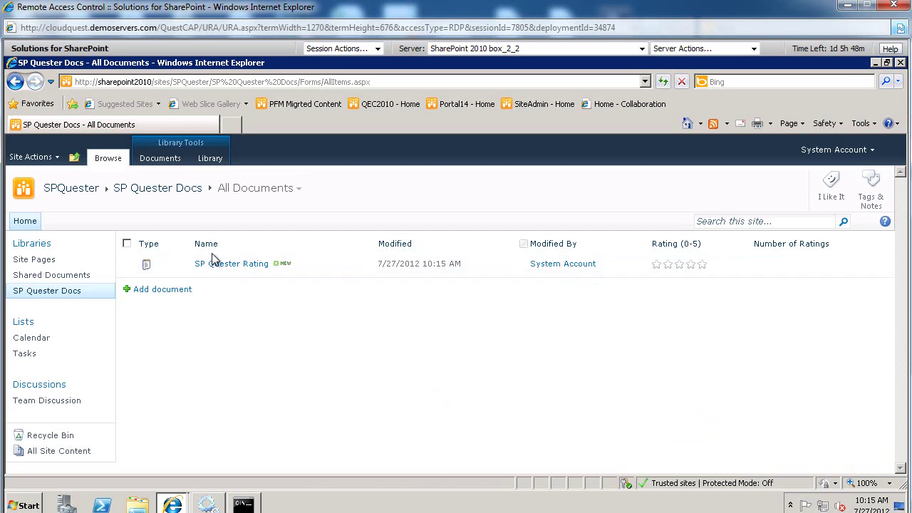
- Select the uploaded document, then go via the SPQuester site home back to SP Quester Docs
{"action": "left_click", "coordinate": [702, 266]}
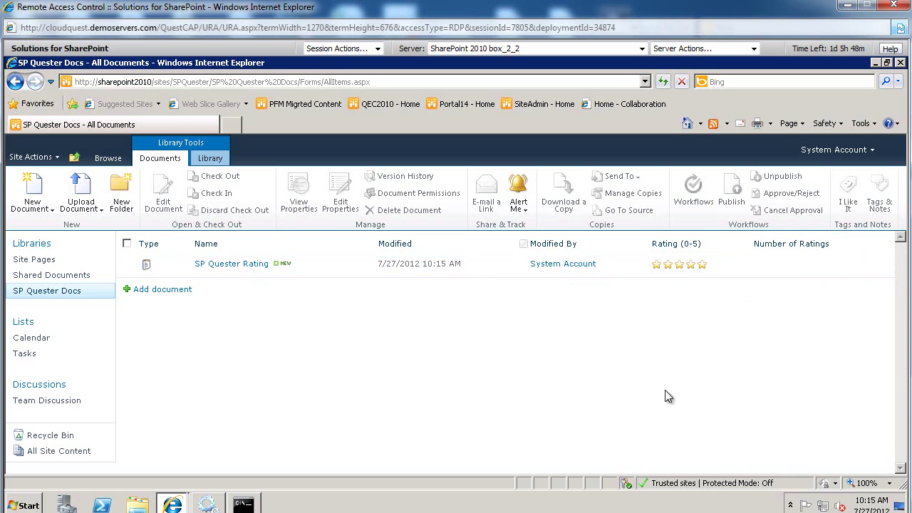
{"action": "left_click", "coordinate": [109, 159]}
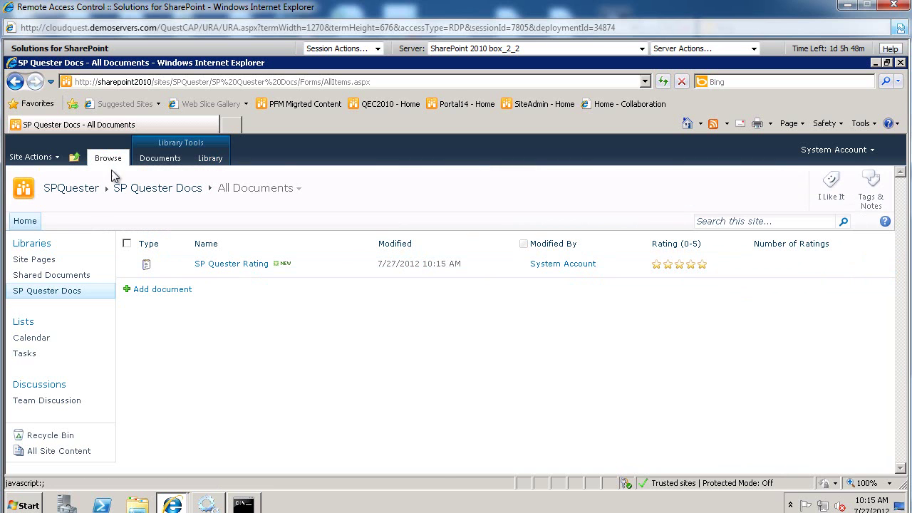
{"action": "left_click", "coordinate": [85, 192]}
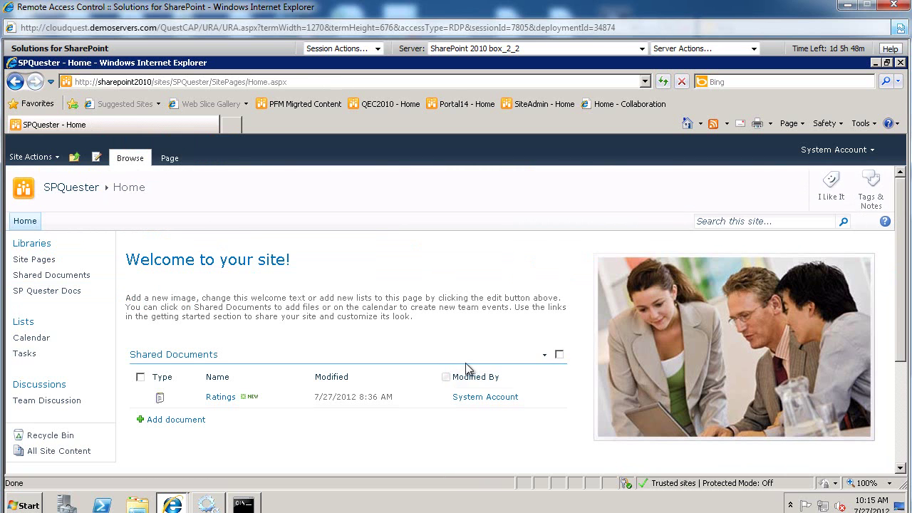
{"action": "left_click", "coordinate": [49, 293]}
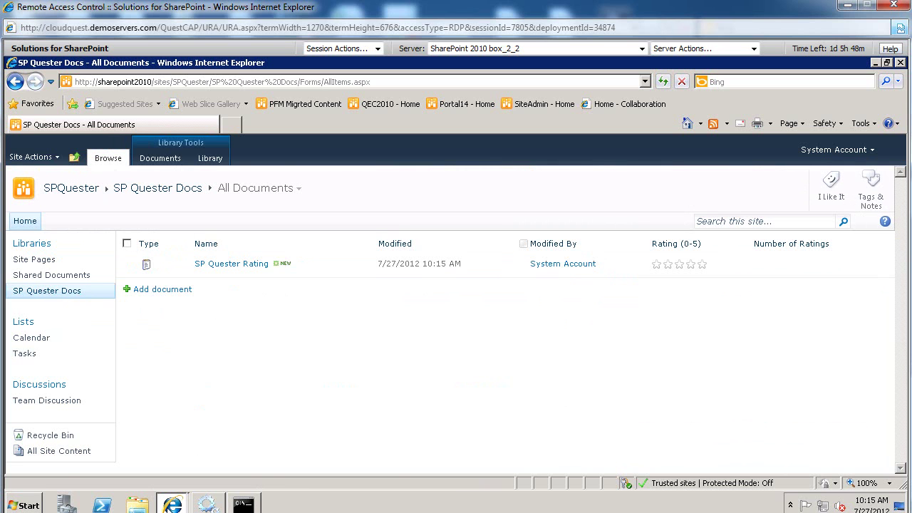
{"action": "left_click", "coordinate": [179, 508]}
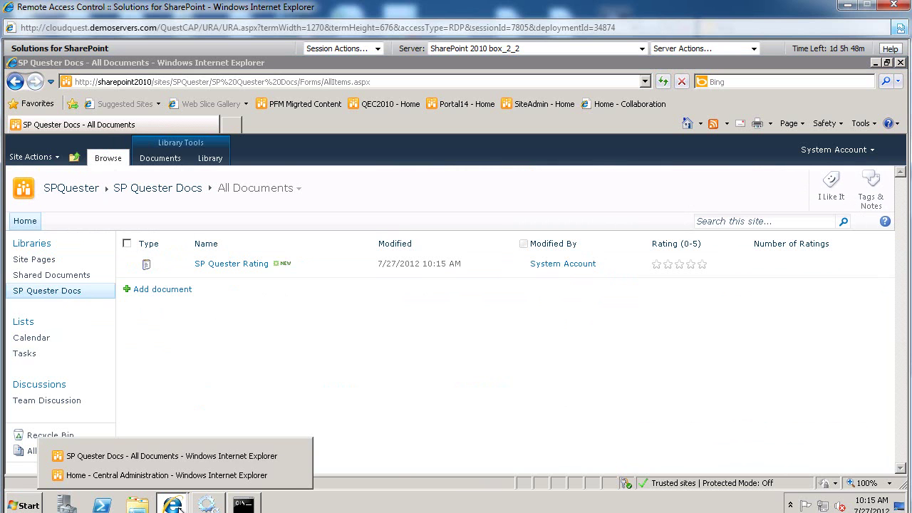
- In Central Administration, browse Monitoring's timer job definitions to the next page of jobs
{"action": "left_click", "coordinate": [162, 476]}
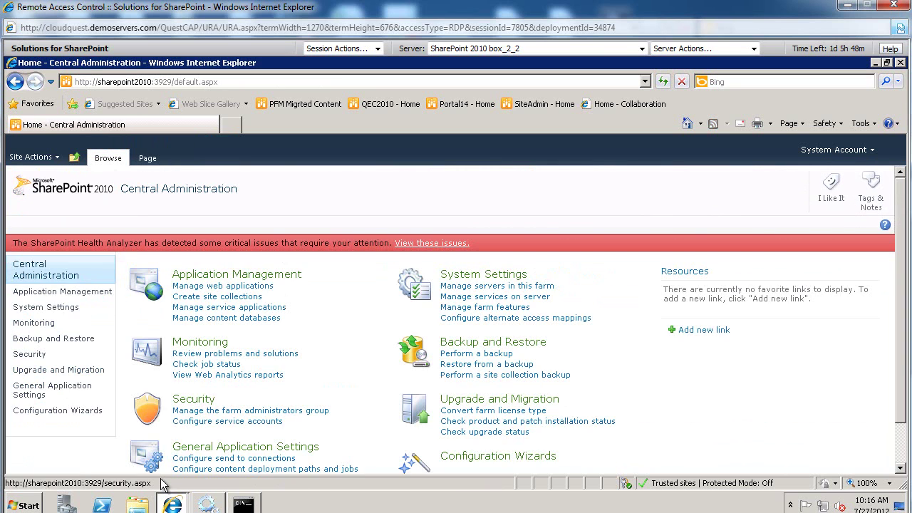
{"action": "left_click", "coordinate": [33, 323]}
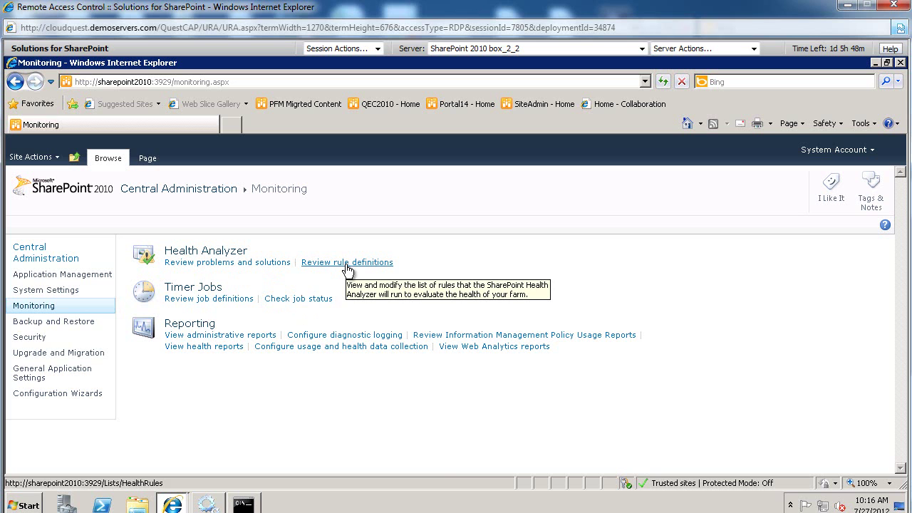
{"action": "left_click", "coordinate": [218, 299]}
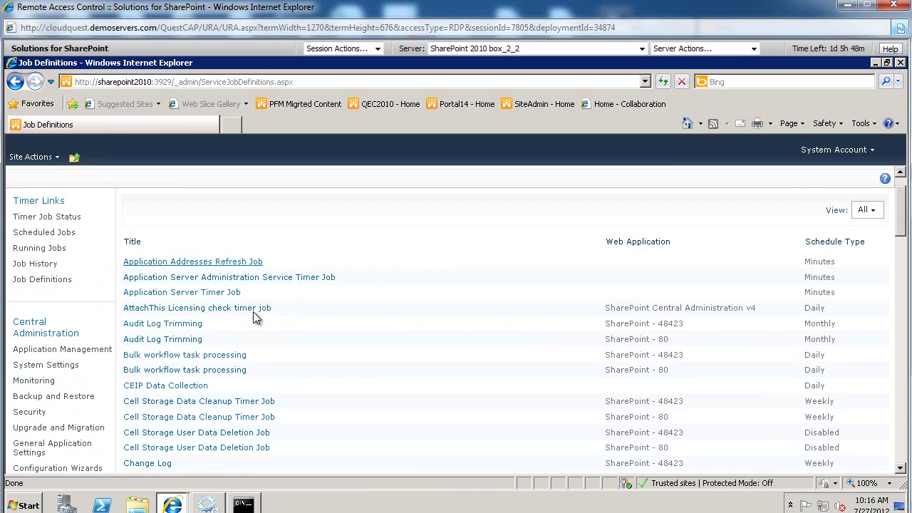
{"action": "scroll", "coordinate": [257, 318], "scroll_direction": "down", "scroll_amount": 20}
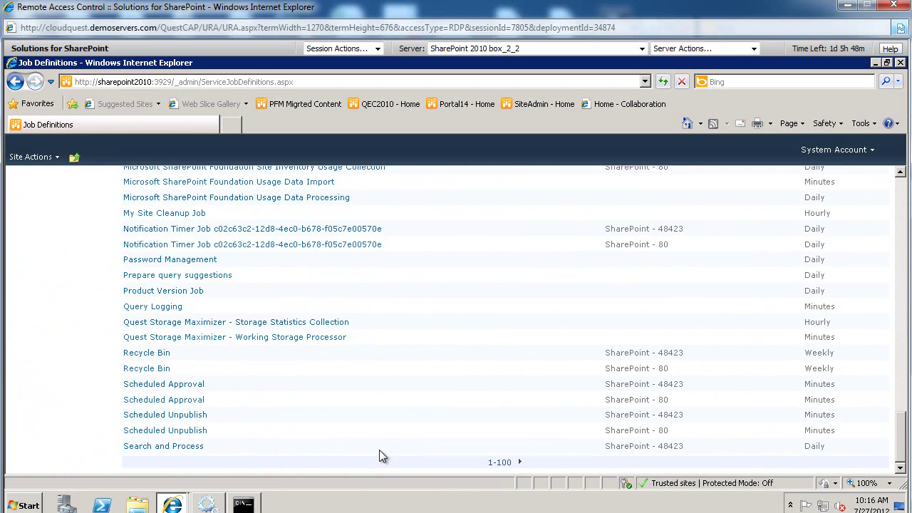
{"action": "left_click", "coordinate": [520, 461]}
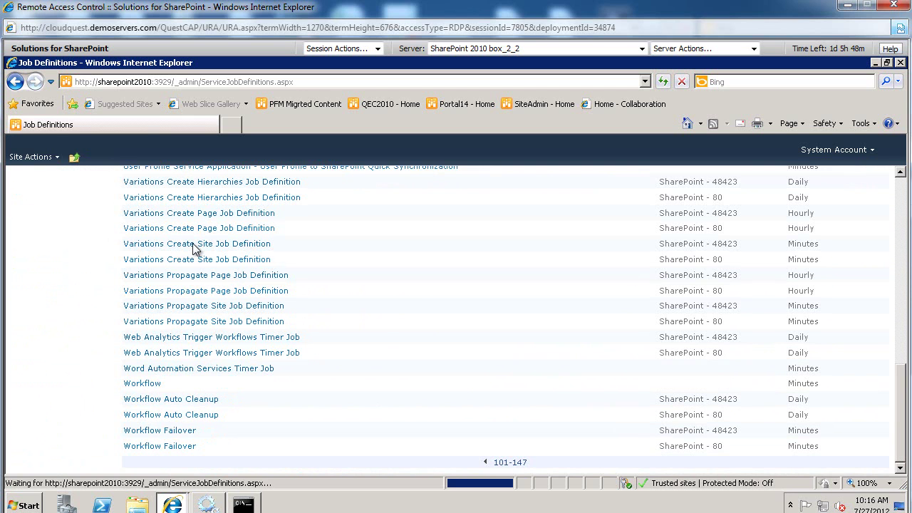
{"action": "scroll", "coordinate": [193, 285], "scroll_direction": "up", "scroll_amount": 6}
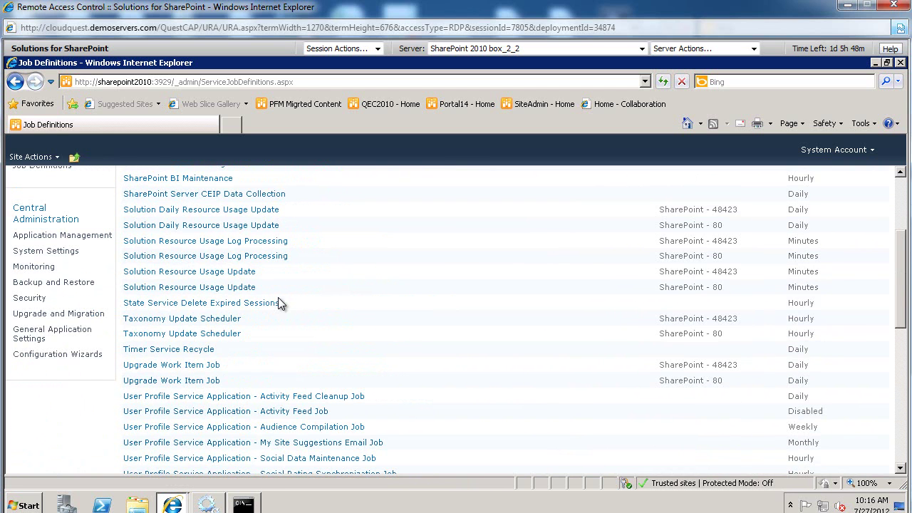
{"action": "scroll", "coordinate": [279, 303], "scroll_direction": "down", "scroll_amount": 4}
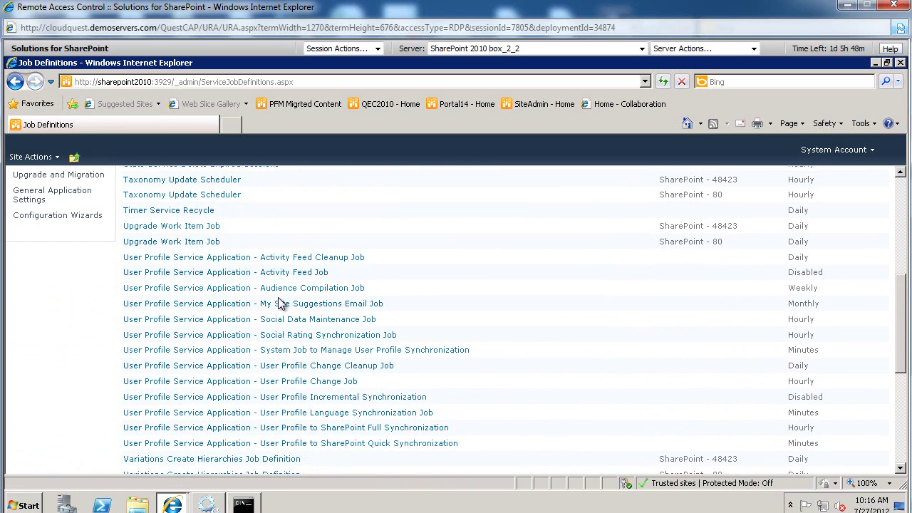
- Run the Social Rating Synchronization Job now, then reopen it to check its last run
{"action": "left_click", "coordinate": [287, 335]}
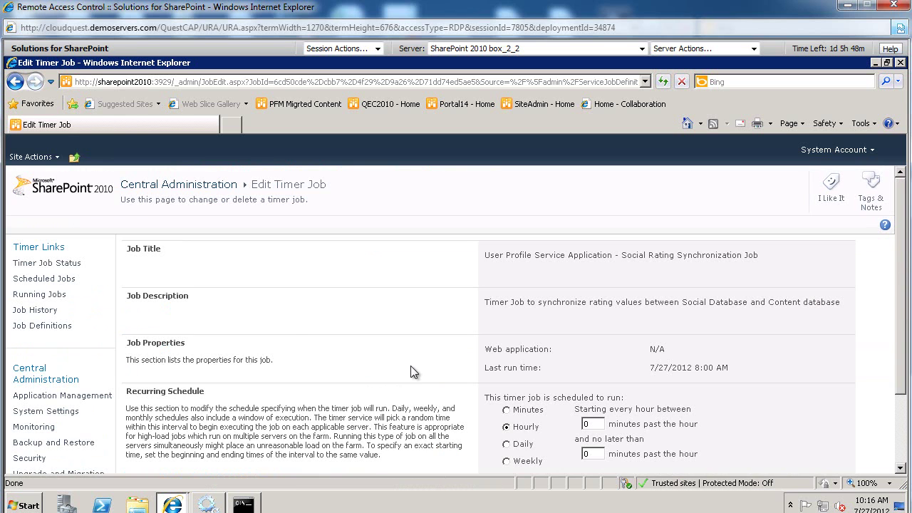
{"action": "scroll", "coordinate": [410, 371], "scroll_direction": "down", "scroll_amount": 3}
{"action": "left_click", "coordinate": [462, 432]}
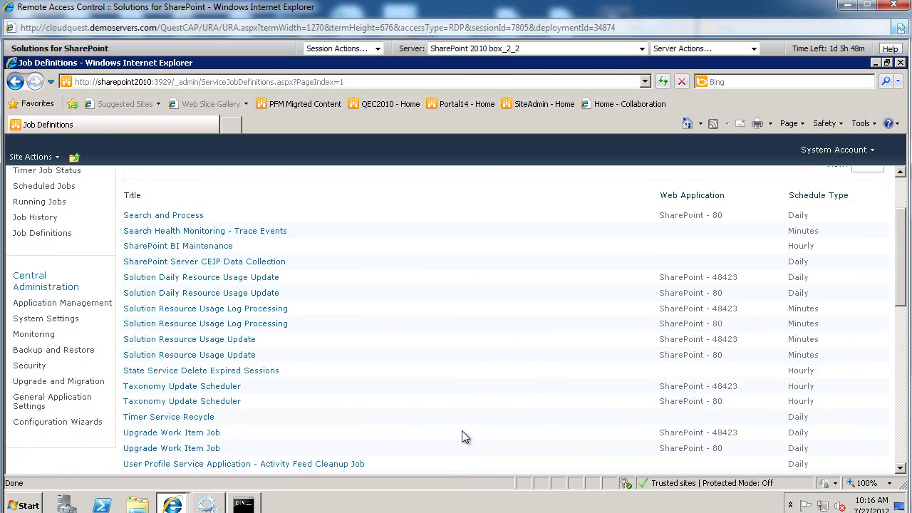
{"action": "scroll", "coordinate": [462, 437], "scroll_direction": "down", "scroll_amount": 7}
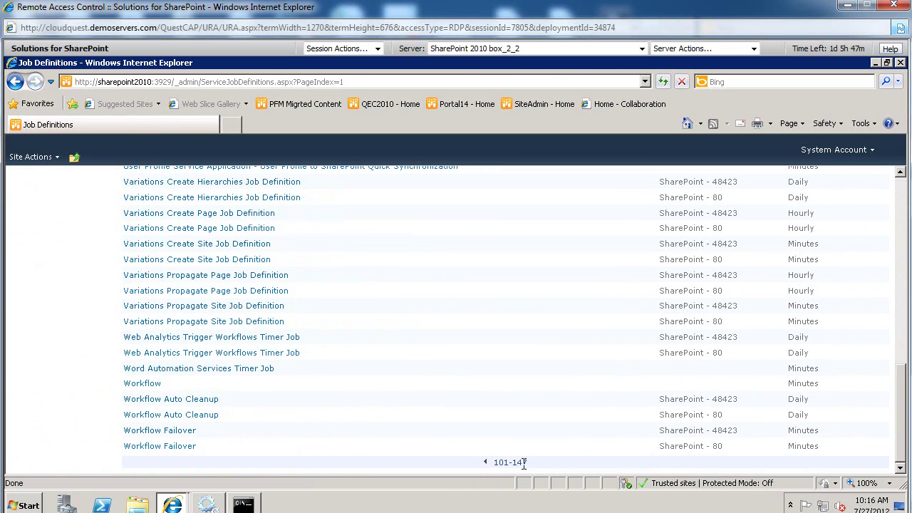
{"action": "scroll", "coordinate": [307, 340], "scroll_direction": "up", "scroll_amount": 5}
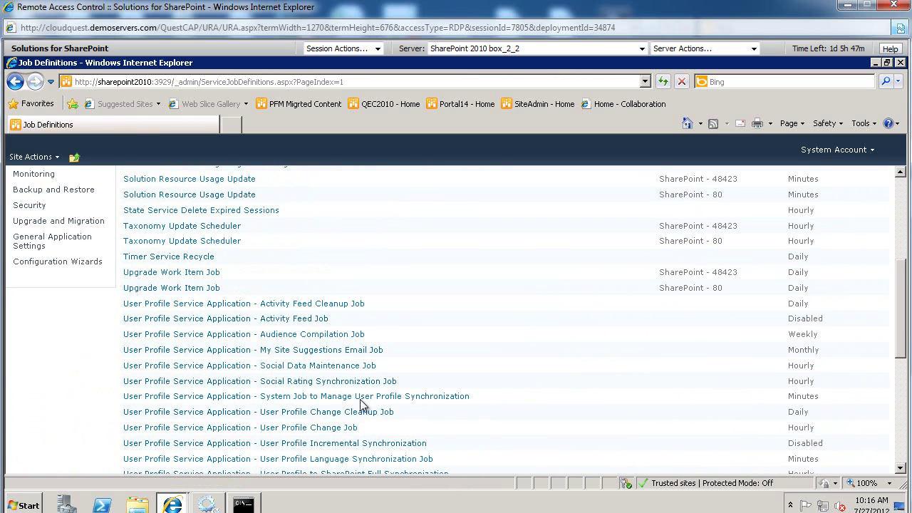
{"action": "scroll", "coordinate": [353, 392], "scroll_direction": "down", "scroll_amount": 3}
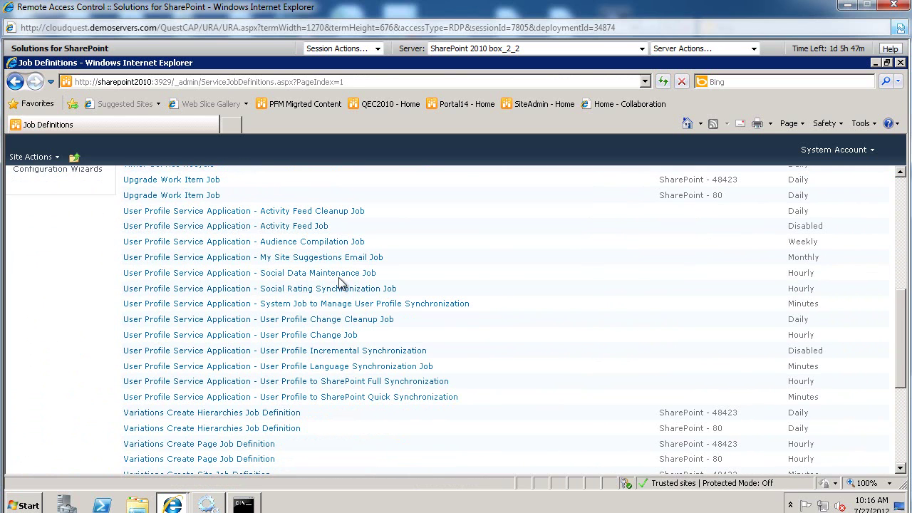
{"action": "left_click", "coordinate": [337, 289]}
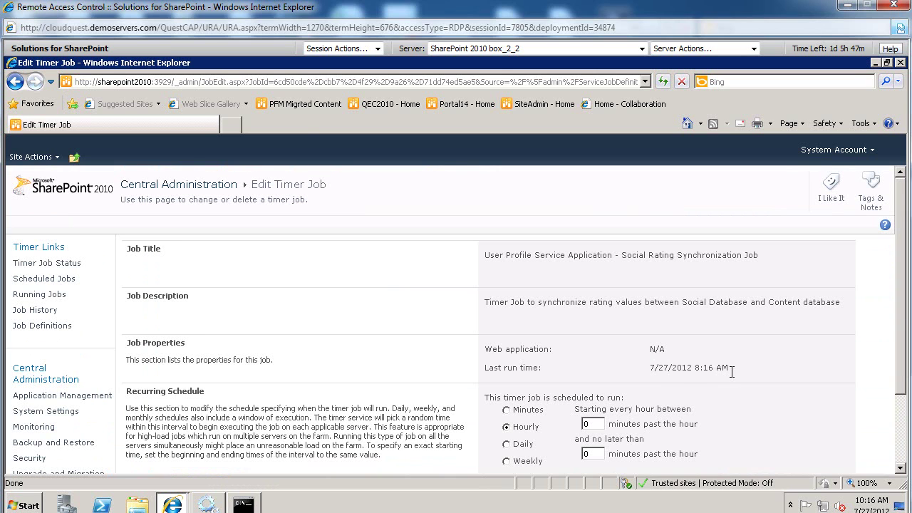
{"action": "left_click", "coordinate": [172, 505]}
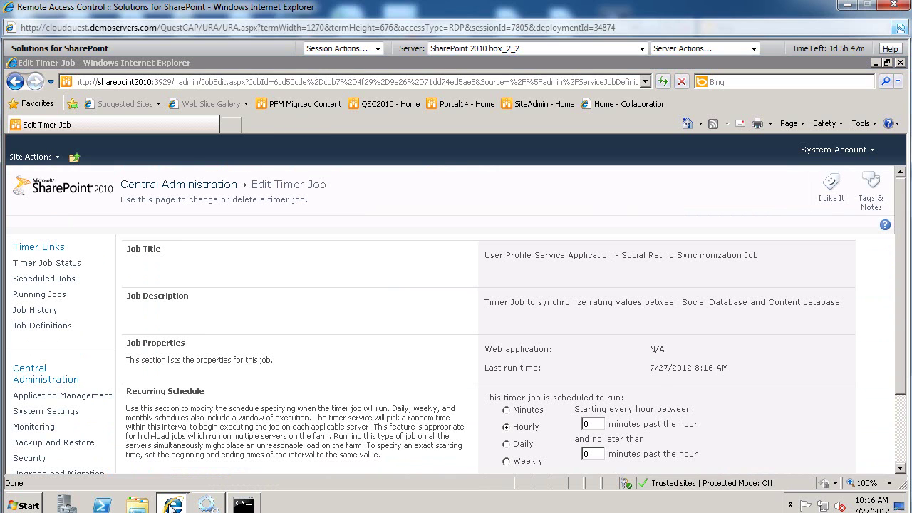
{"action": "left_click", "coordinate": [160, 456]}
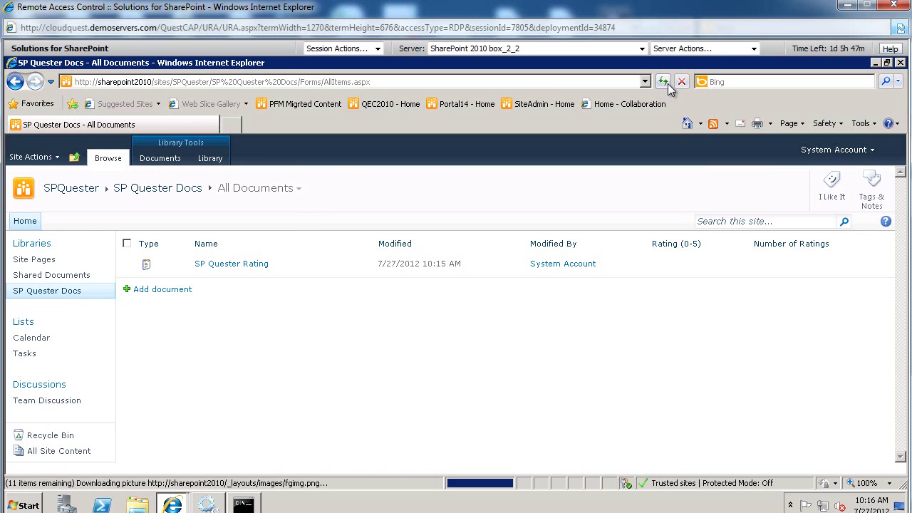
{"action": "left_click", "coordinate": [60, 278]}
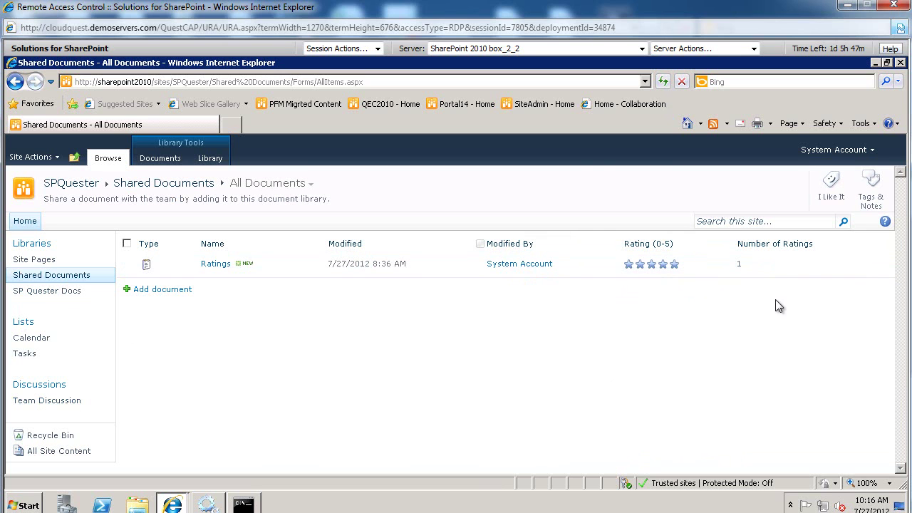
{"action": "left_click", "coordinate": [62, 295]}
{"action": "left_click", "coordinate": [664, 83]}
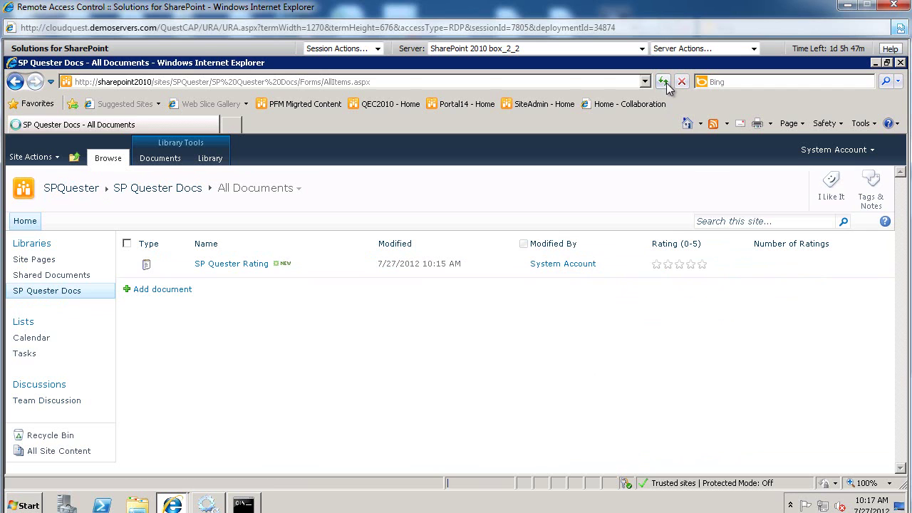